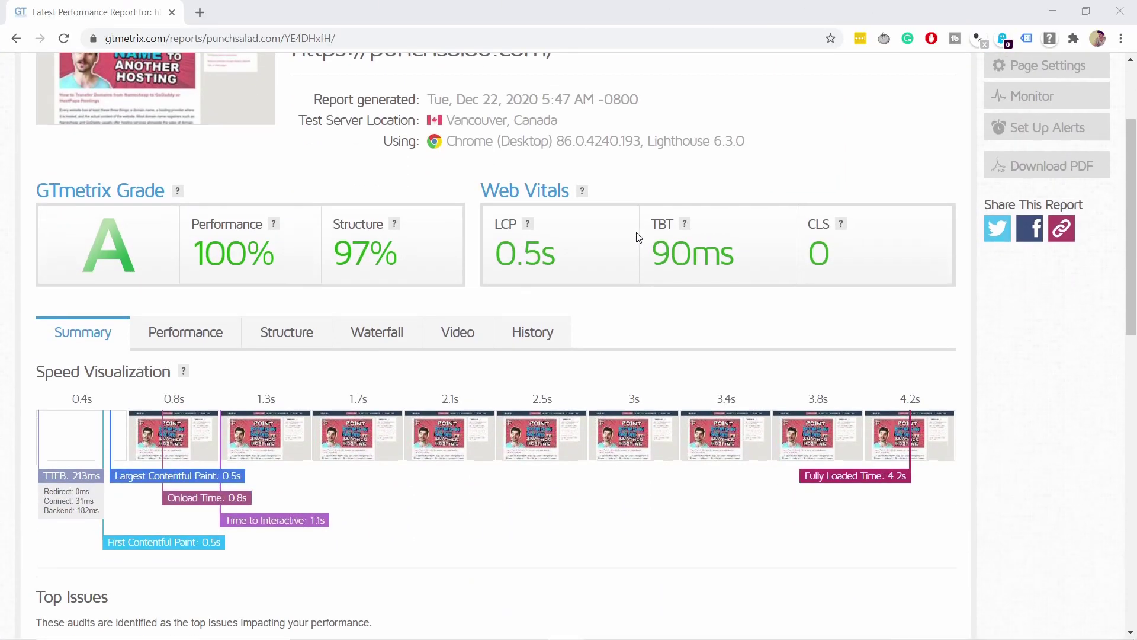
- Scroll through the punchsalad.com GTmetrix report's Top Issues and Page Details
{"action": "scroll", "coordinate": [639, 237], "scroll_direction": "down", "scroll_amount": 1}
{"action": "scroll", "coordinate": [676, 252], "scroll_direction": "up", "scroll_amount": 3}
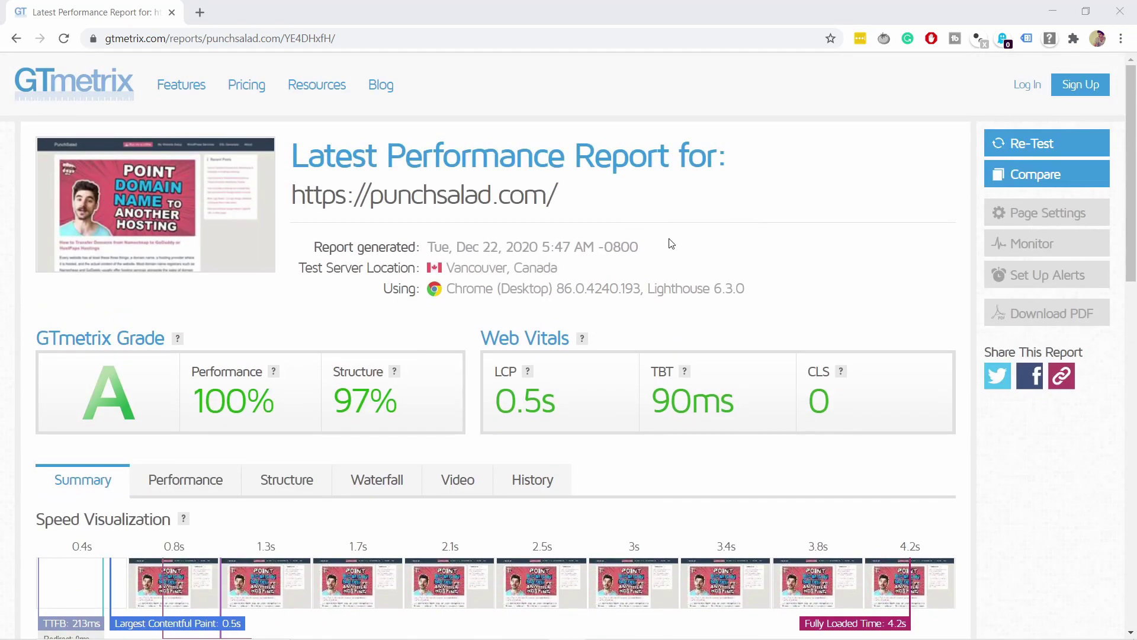
{"action": "scroll", "coordinate": [671, 243], "scroll_direction": "down", "scroll_amount": 8}
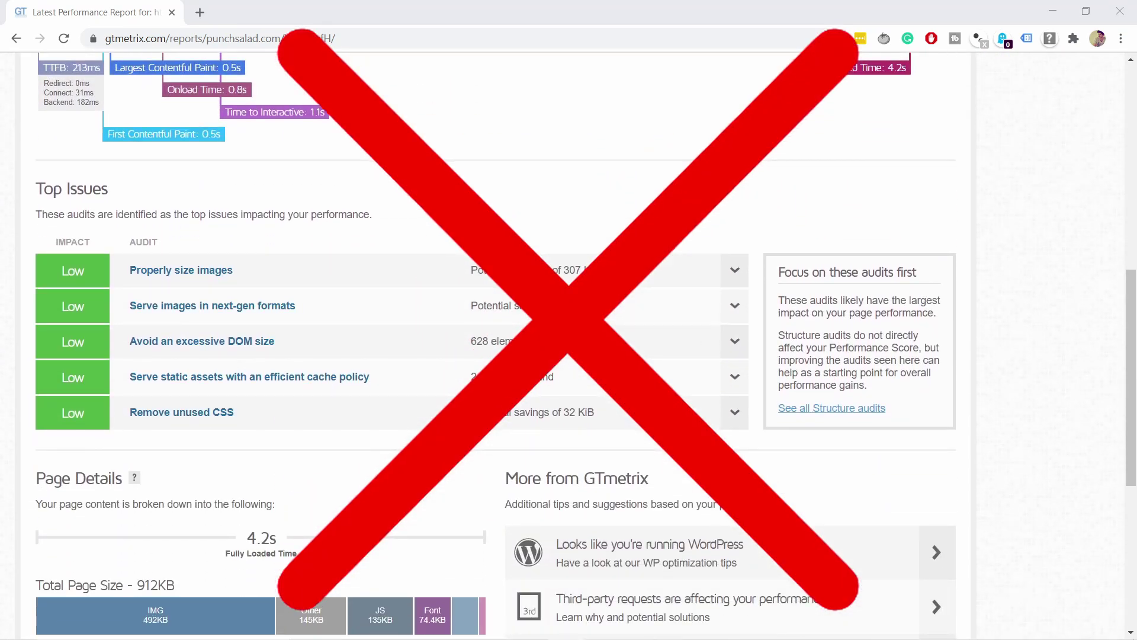
{"action": "scroll", "coordinate": [586, 345], "scroll_direction": "down", "scroll_amount": 1}
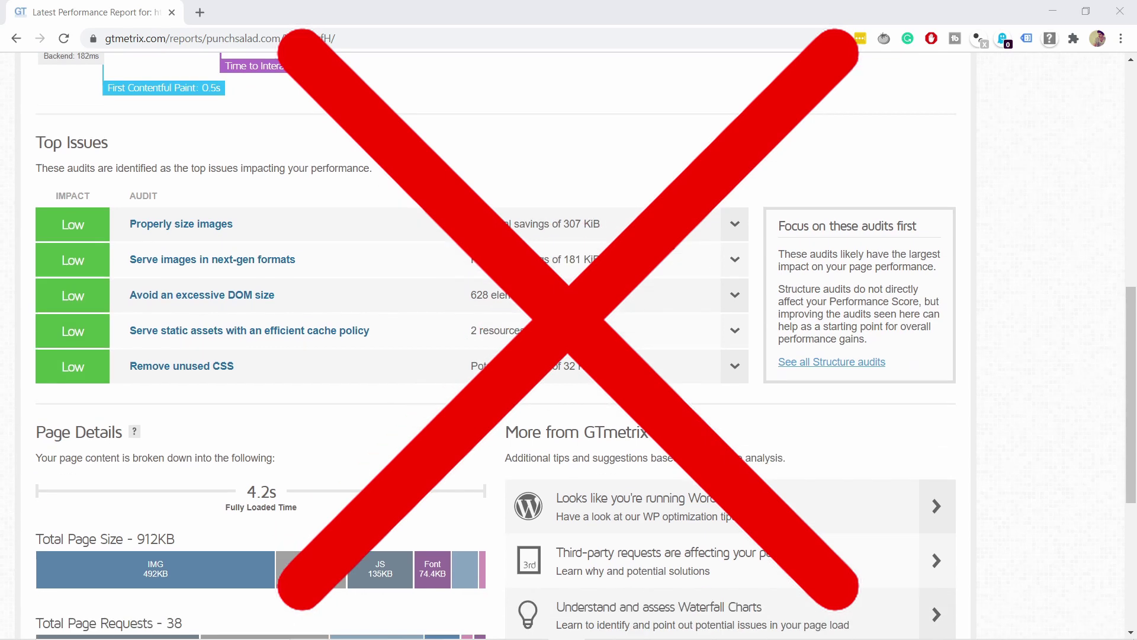
{"action": "scroll", "coordinate": [568, 344], "scroll_direction": "down", "scroll_amount": 3}
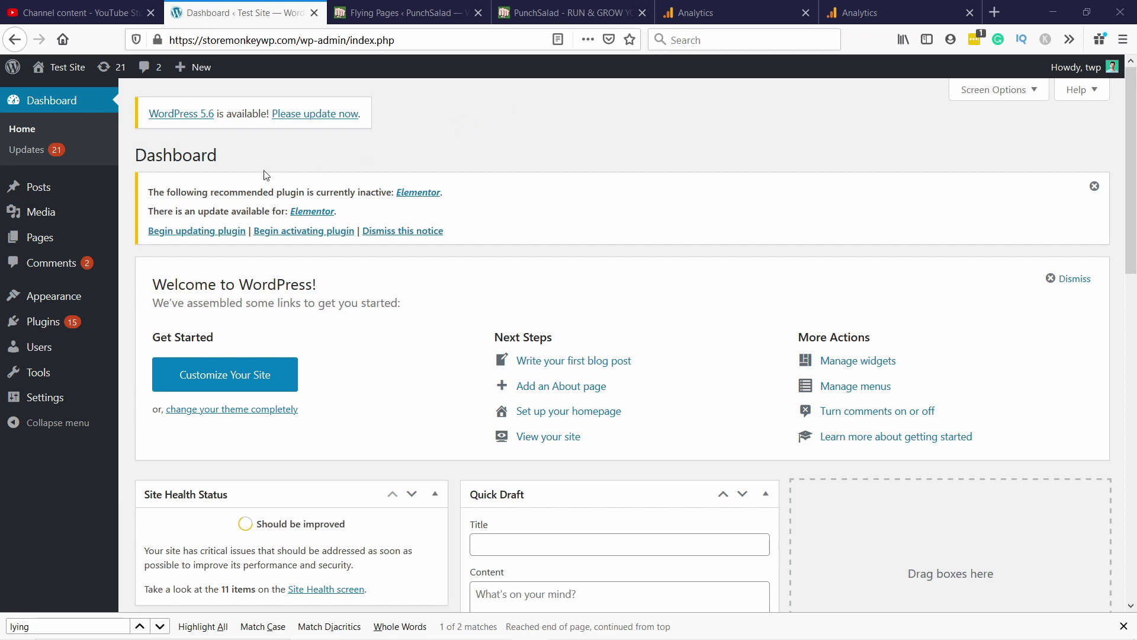
- Search Add New plugins for 'flying pages', then install and activate Flying Pages by WP Speed Matters
{"action": "mouse_move", "coordinate": [103, 321]}
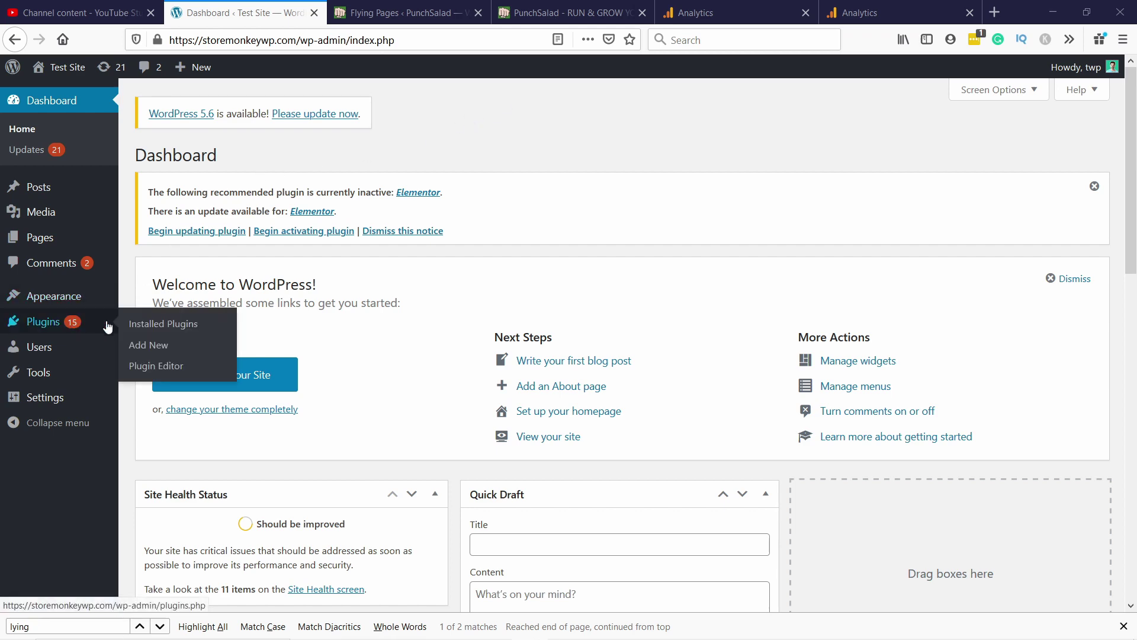
{"action": "left_click", "coordinate": [159, 344]}
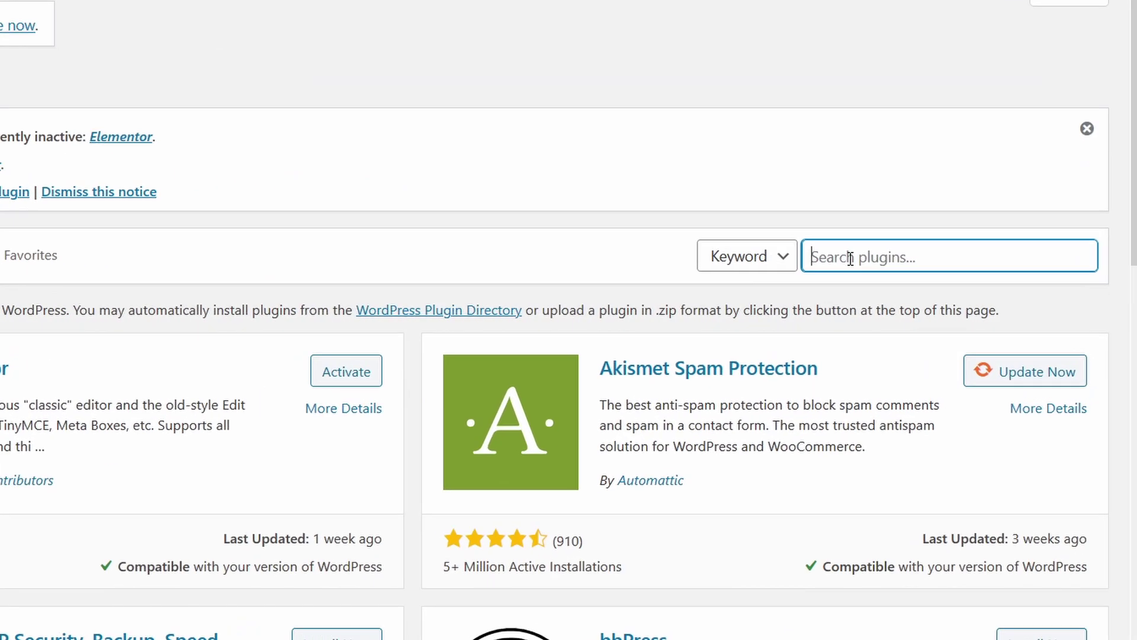
{"action": "type", "text": "flying pages"}
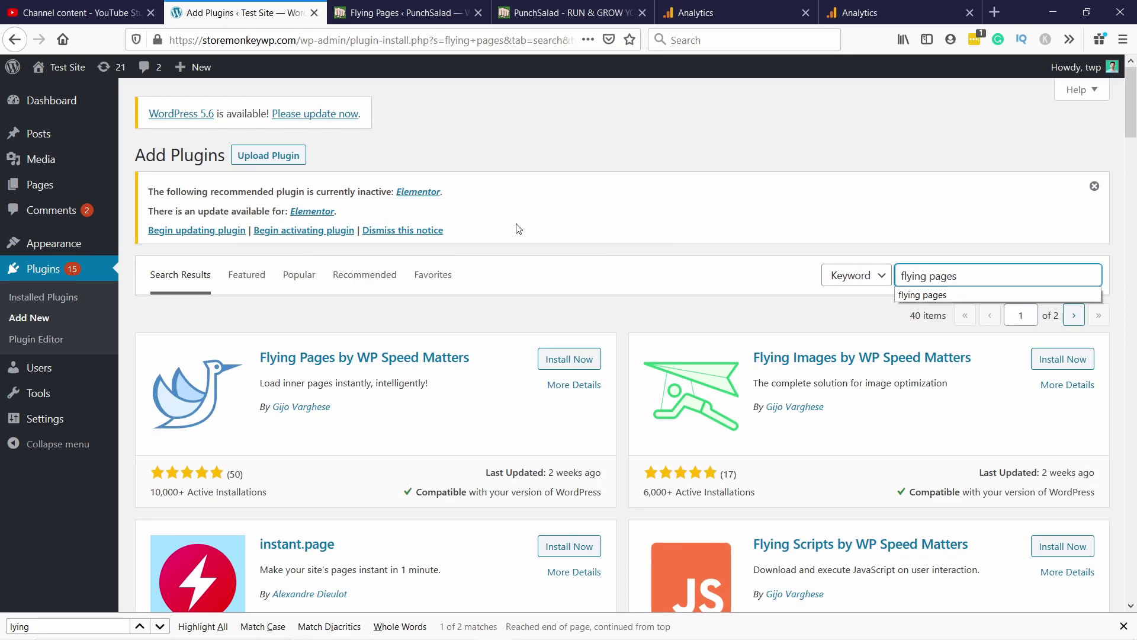
{"action": "left_click", "coordinate": [566, 366]}
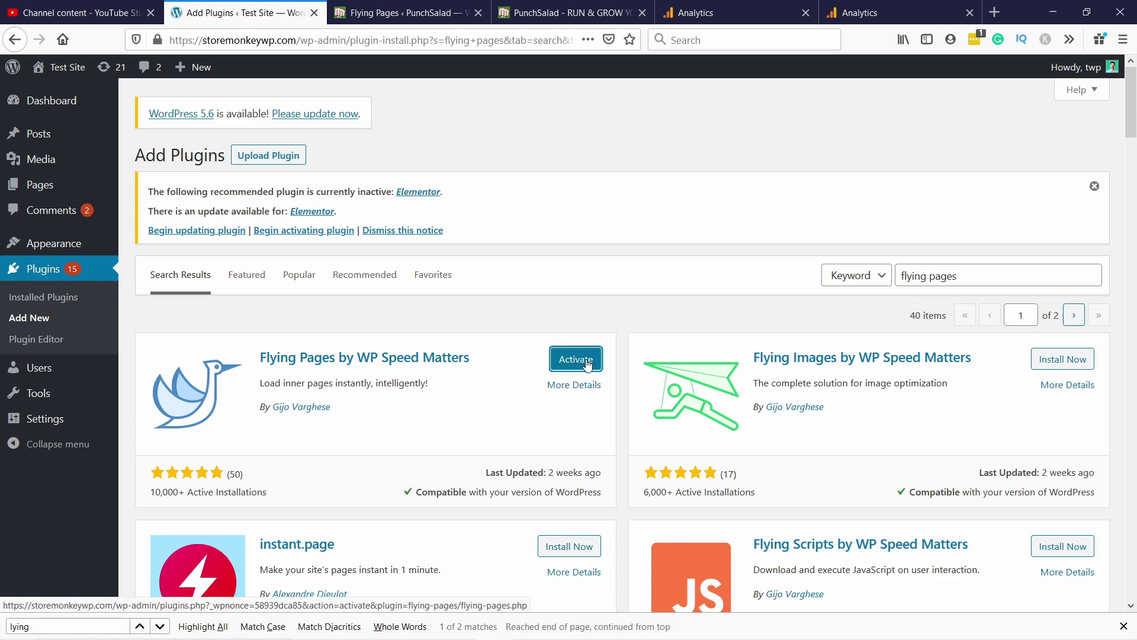
{"action": "left_click", "coordinate": [576, 358]}
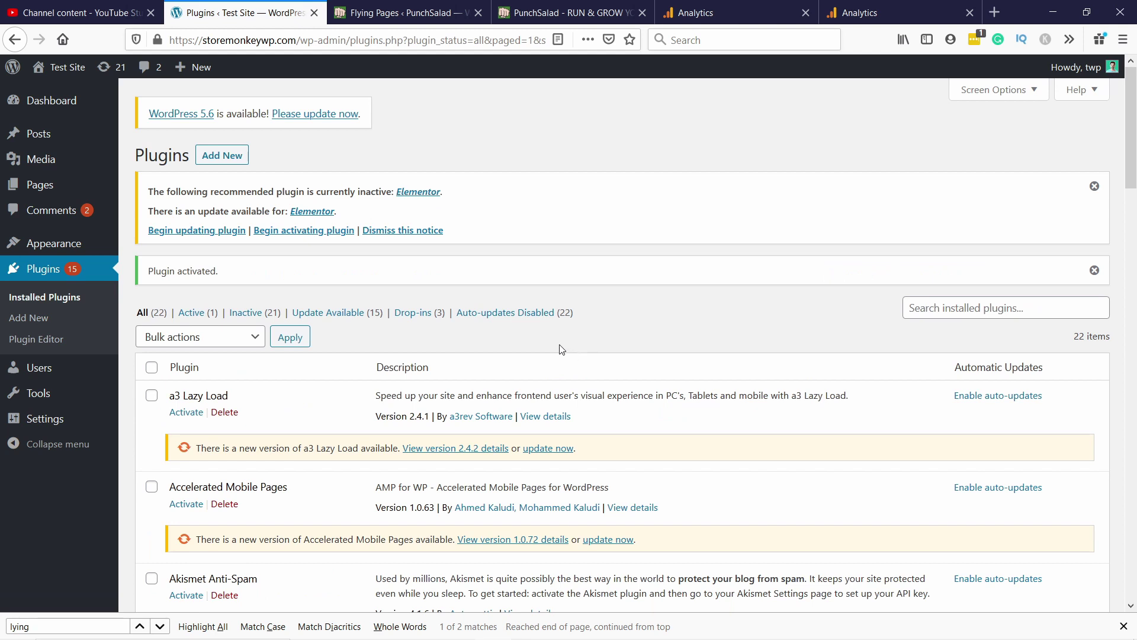
- Open Settings > Flying Pages, showing 0 second delay, 3 requests per second and 50 ms hover delay
{"action": "mouse_move", "coordinate": [73, 423]}
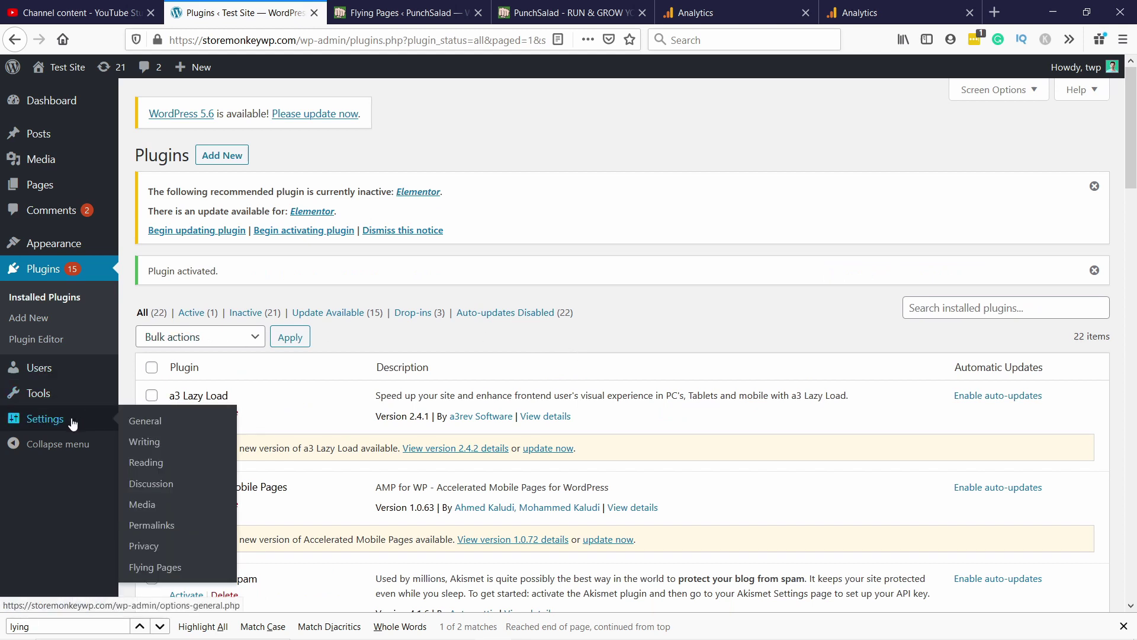
{"action": "left_click", "coordinate": [160, 567]}
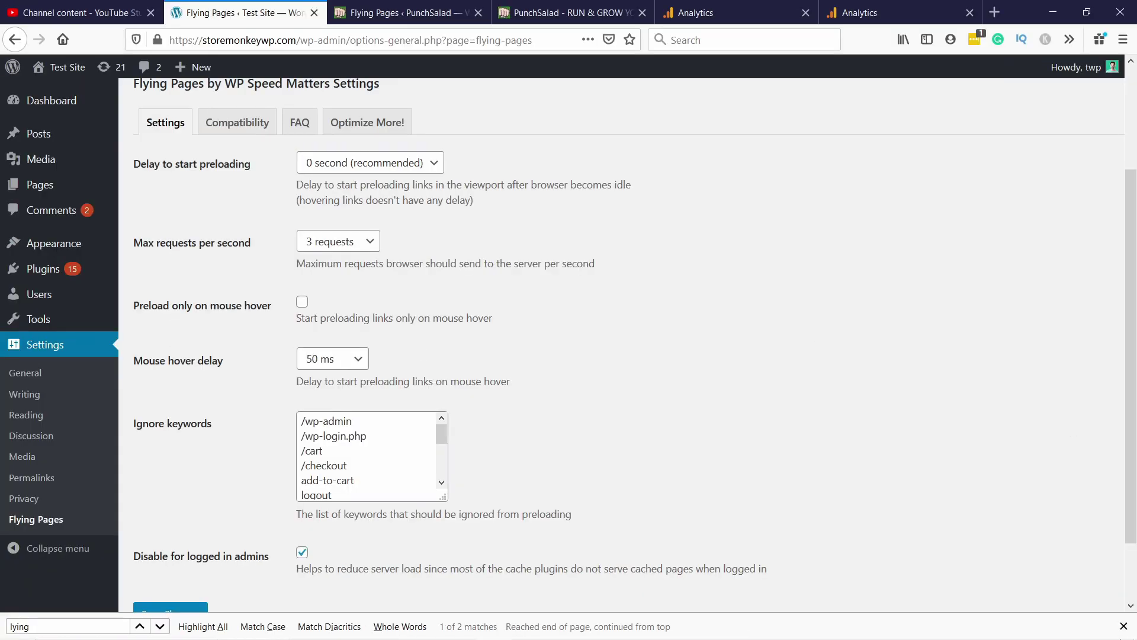
{"action": "key", "text": "Escape"}
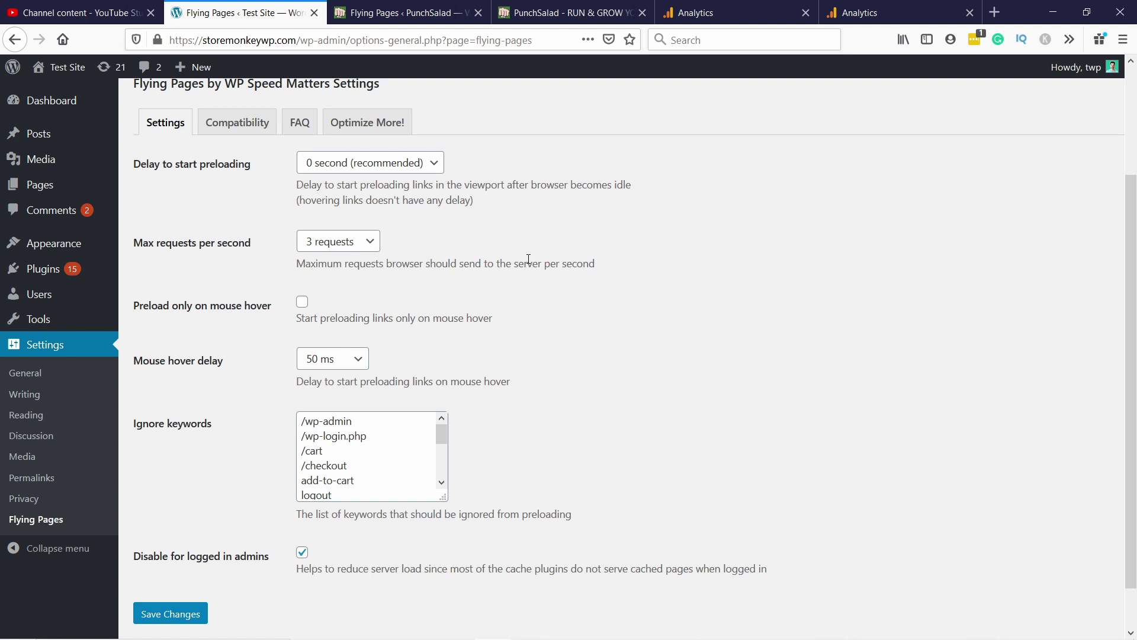
- Load punchsalad.com in Chrome with the DevTools Network panel showing beside the page
{"action": "left_click", "coordinate": [538, 13]}
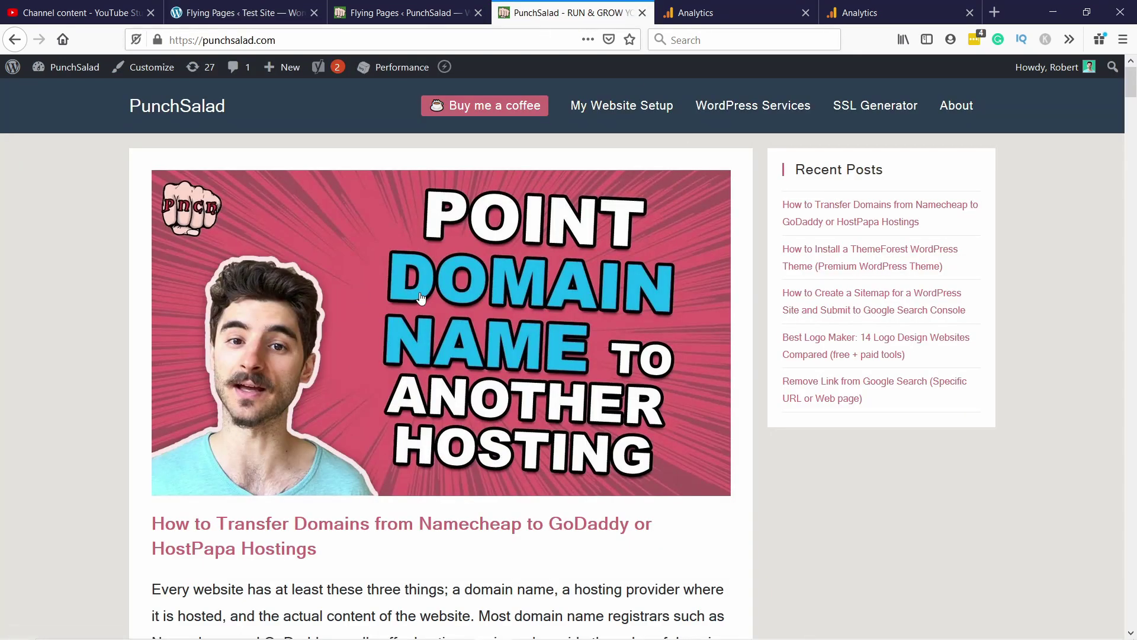
{"action": "left_click", "coordinate": [302, 39]}
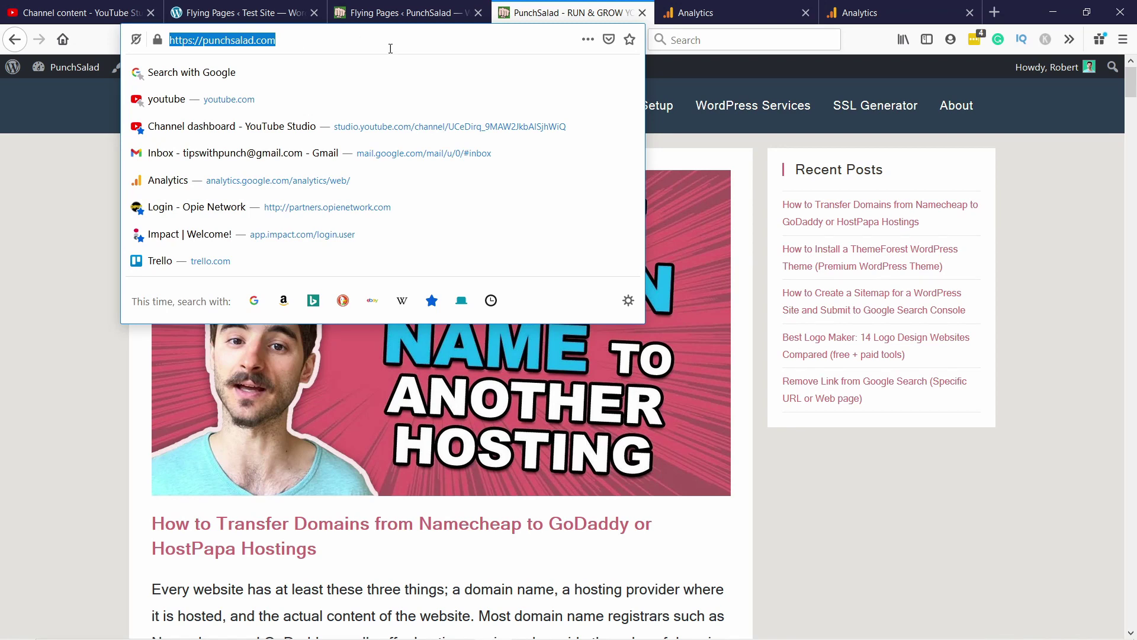
{"action": "mouse_move", "coordinate": [366, 634]}
{"action": "left_click", "coordinate": [427, 628]}
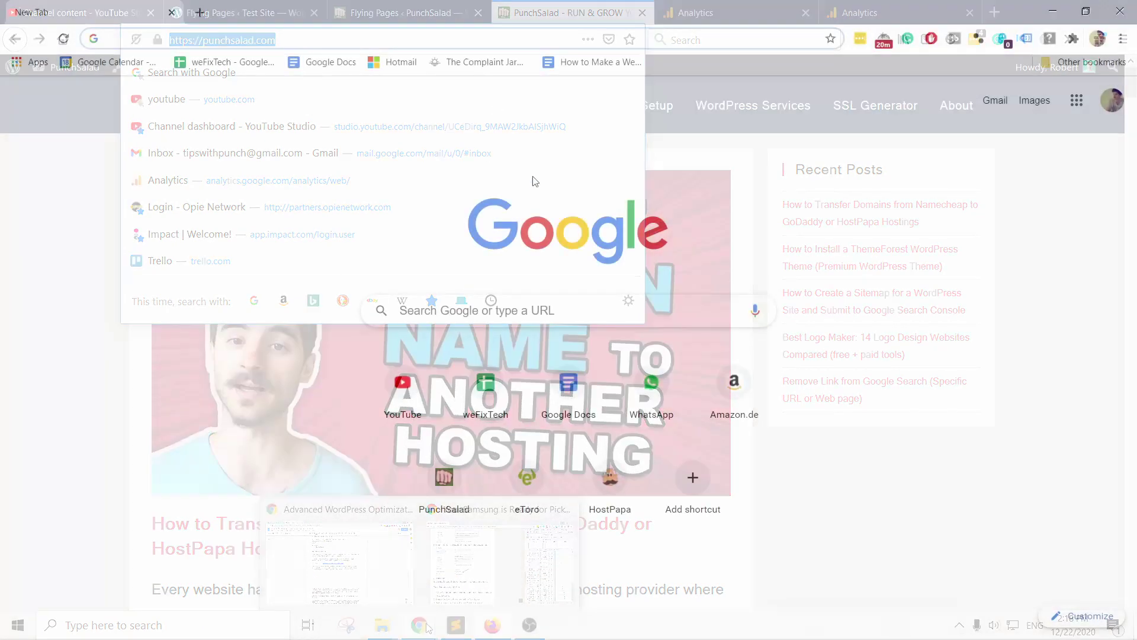
{"action": "left_click", "coordinate": [226, 39]}
{"action": "type", "text": "punchsalad.com"}
{"action": "key", "text": "Return"}
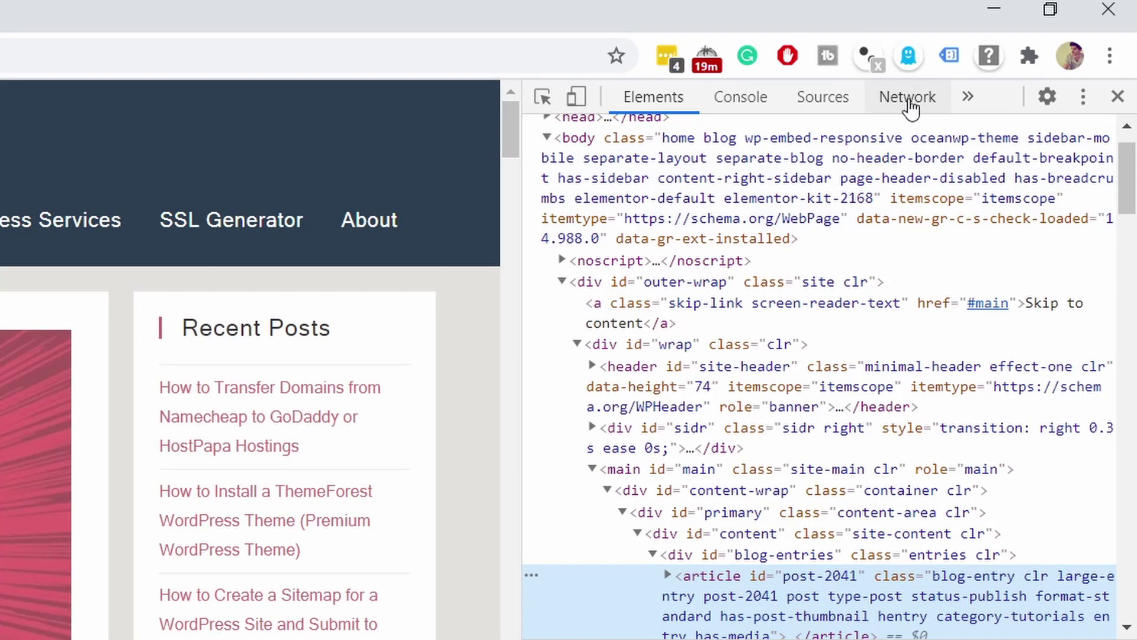
{"action": "left_click", "coordinate": [913, 107]}
{"action": "left_click", "coordinate": [971, 100]}
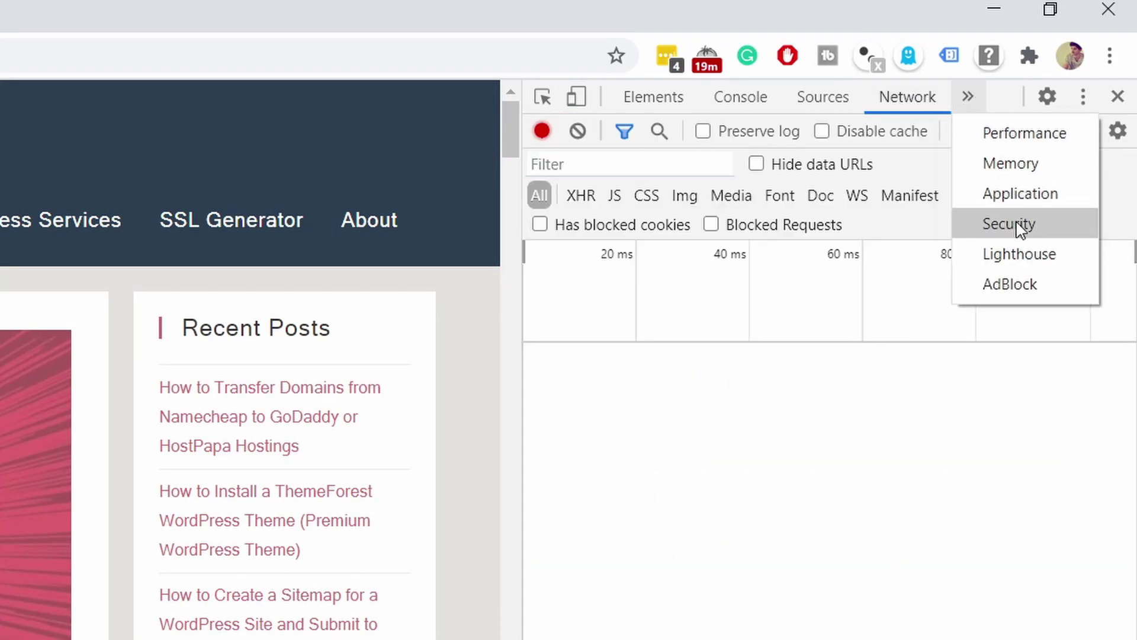
- Scroll the PunchSalad homepage watching flying-pages prefetch requests, then open 'A Cheap SSL certificate for GoDaddy'
{"action": "left_click", "coordinate": [940, 113]}
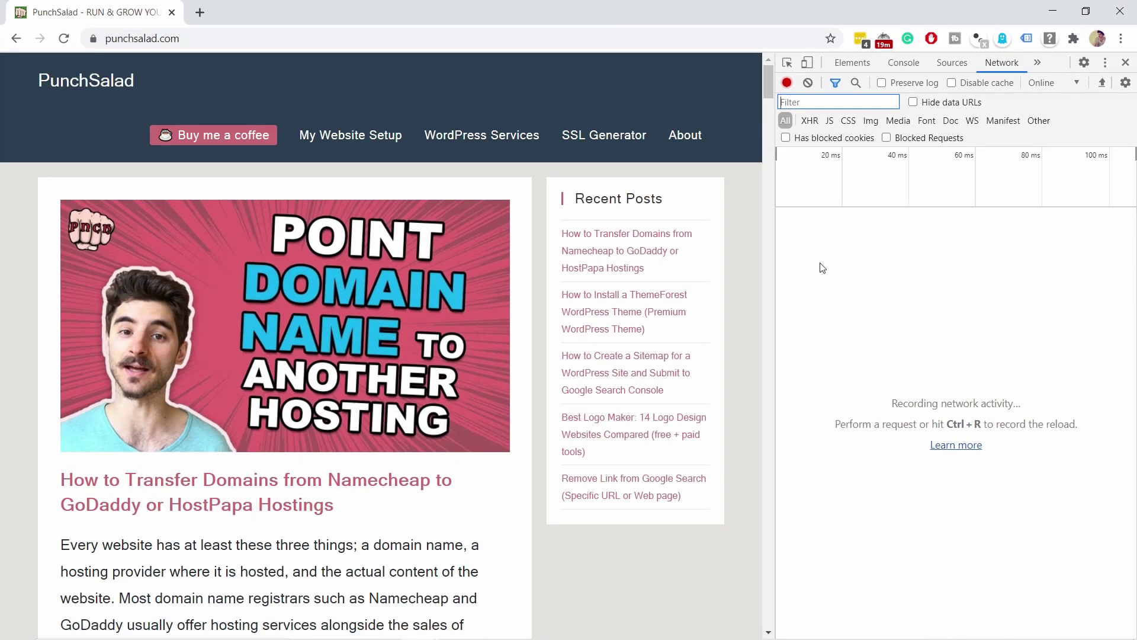
{"action": "scroll", "coordinate": [738, 301], "scroll_direction": "down", "scroll_amount": 20}
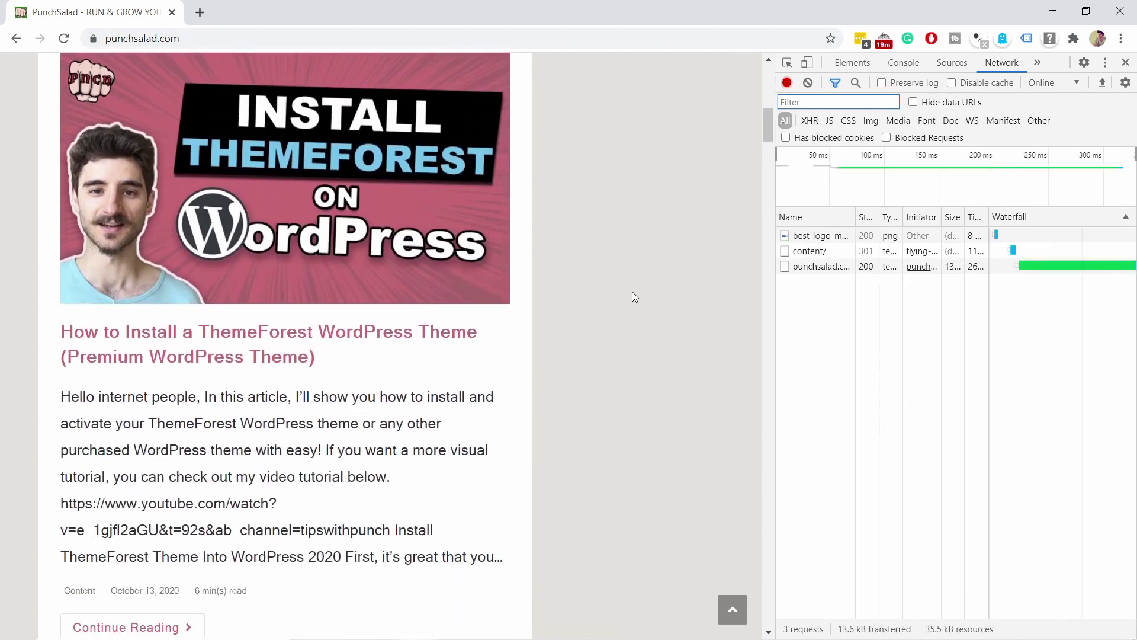
{"action": "scroll", "coordinate": [616, 280], "scroll_direction": "down", "scroll_amount": 14}
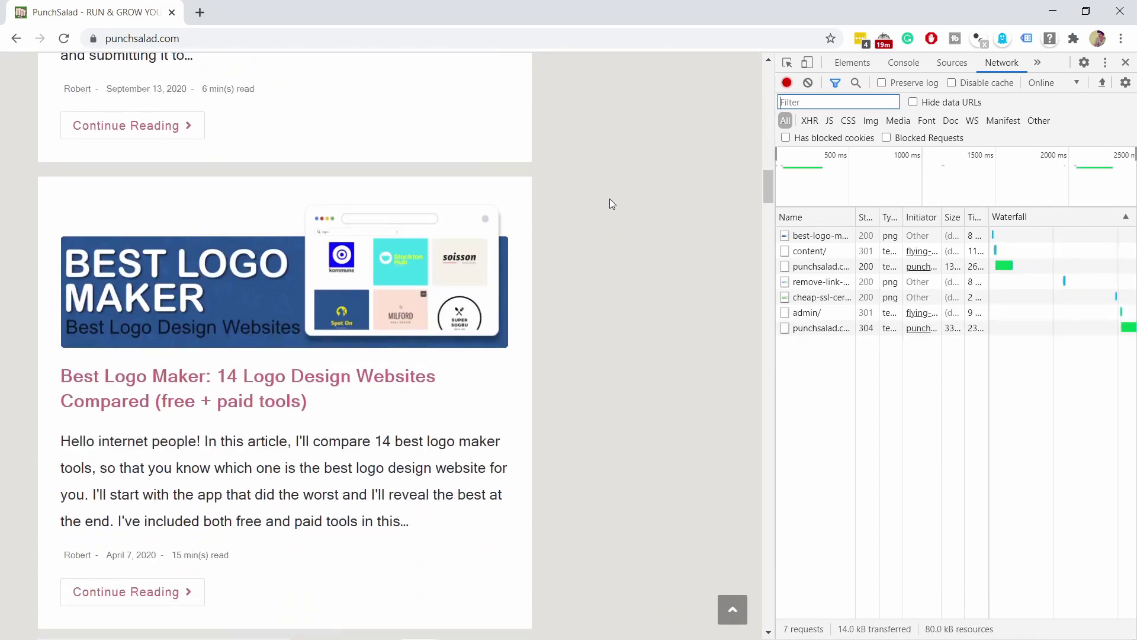
{"action": "scroll", "coordinate": [609, 202], "scroll_direction": "down", "scroll_amount": 6}
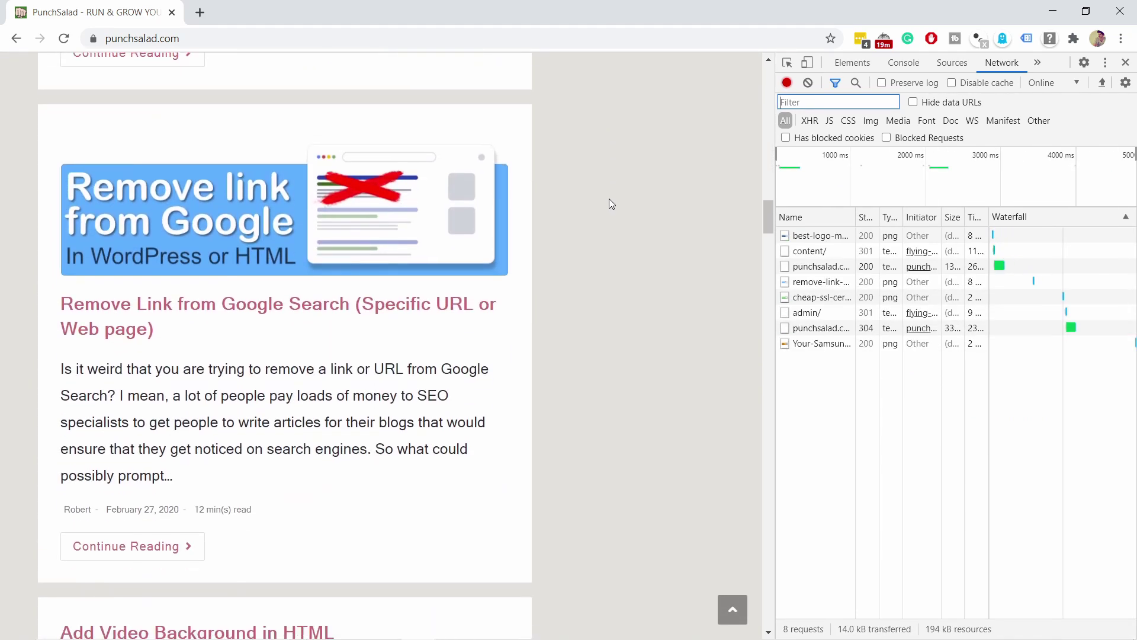
{"action": "scroll", "coordinate": [609, 202], "scroll_direction": "down", "scroll_amount": 2}
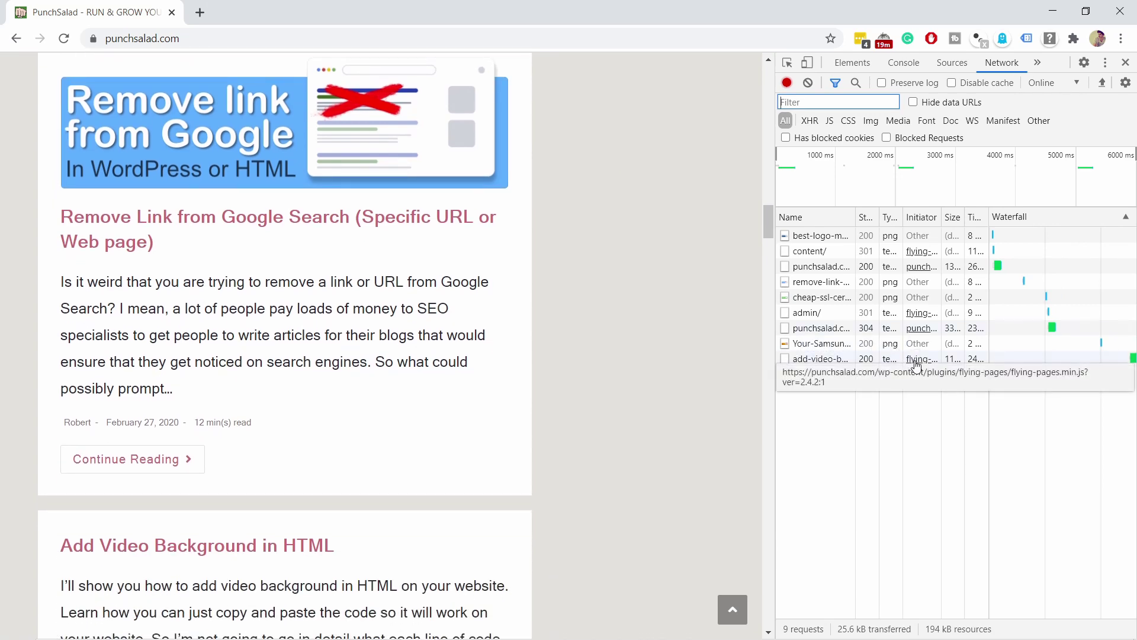
{"action": "mouse_move", "coordinate": [897, 367]}
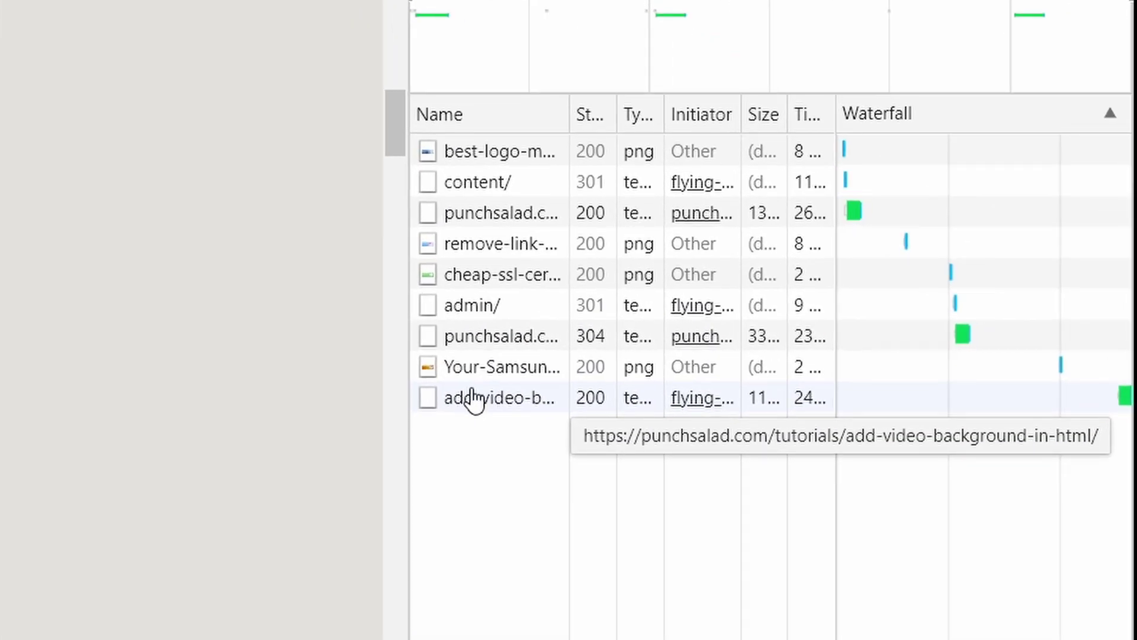
{"action": "scroll", "coordinate": [46, 413], "scroll_direction": "down", "scroll_amount": 2}
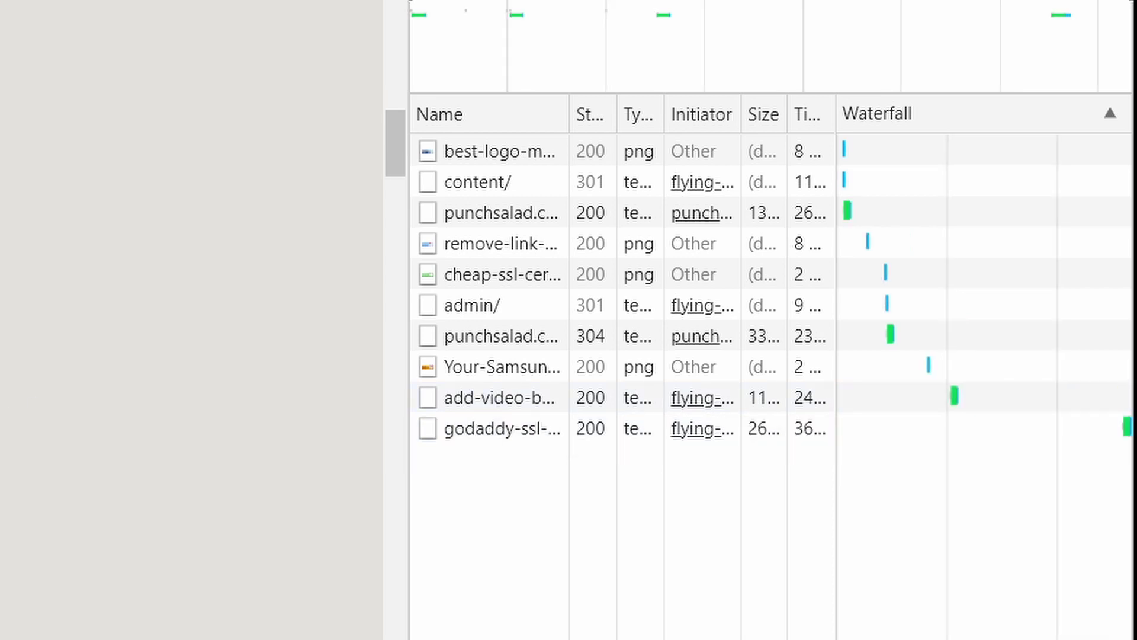
{"action": "scroll", "coordinate": [13, 322], "scroll_direction": "down", "scroll_amount": 1}
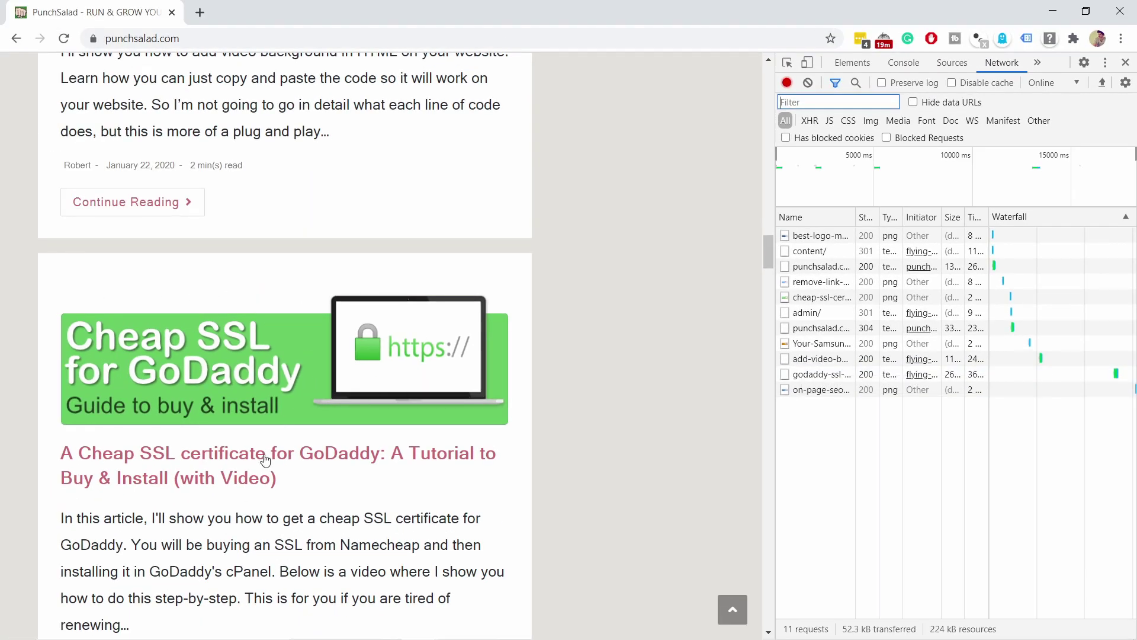
{"action": "left_click", "coordinate": [274, 461]}
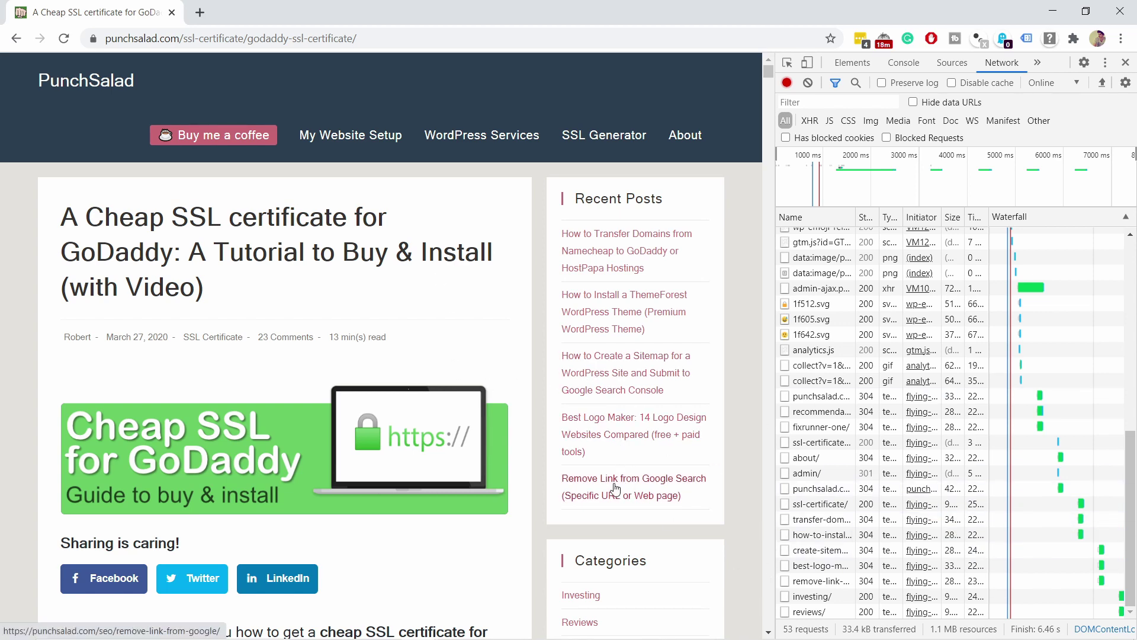
- Scroll the GoDaddy SSL article and confirm flying-pages.min.js initiated the prefetch requests
{"action": "scroll", "coordinate": [419, 427], "scroll_direction": "down", "scroll_amount": 15}
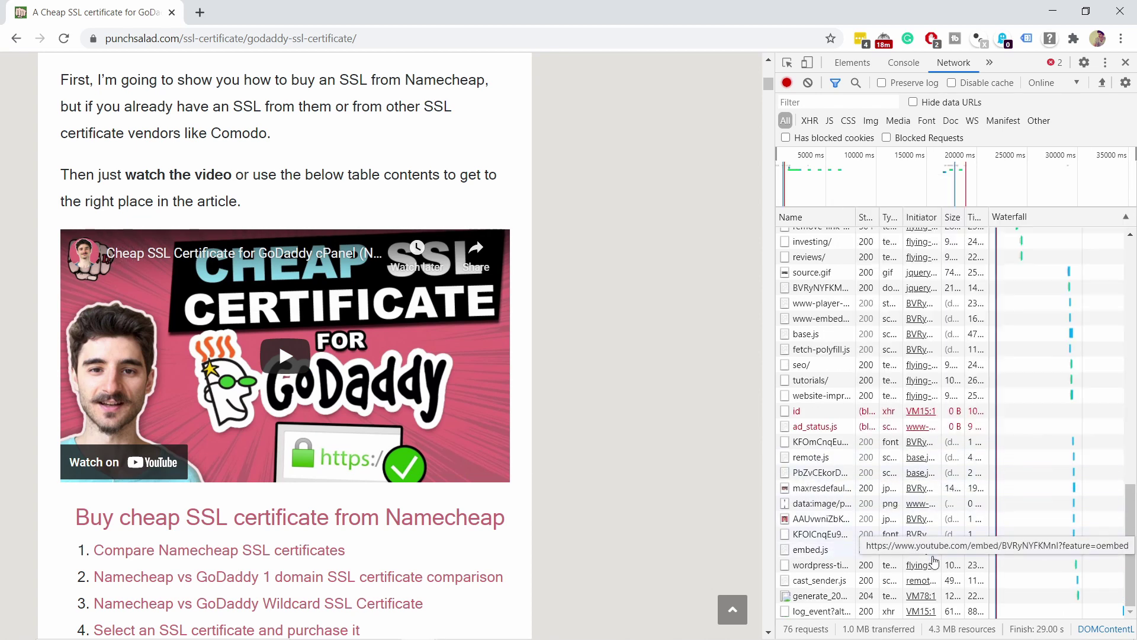
{"action": "mouse_move", "coordinate": [917, 367]}
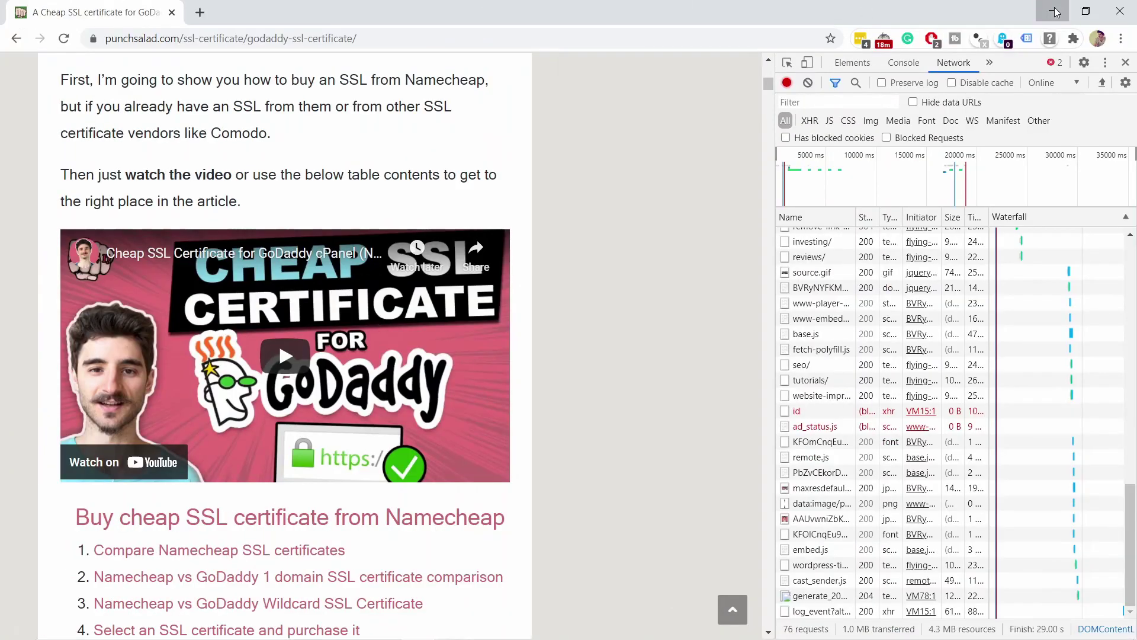
- Minimize Chrome and view the Analytics Site Speed Page Timings report for Oct 1–Dec 21, 2020
{"action": "left_click", "coordinate": [1056, 12]}
{"action": "left_click", "coordinate": [723, 15]}
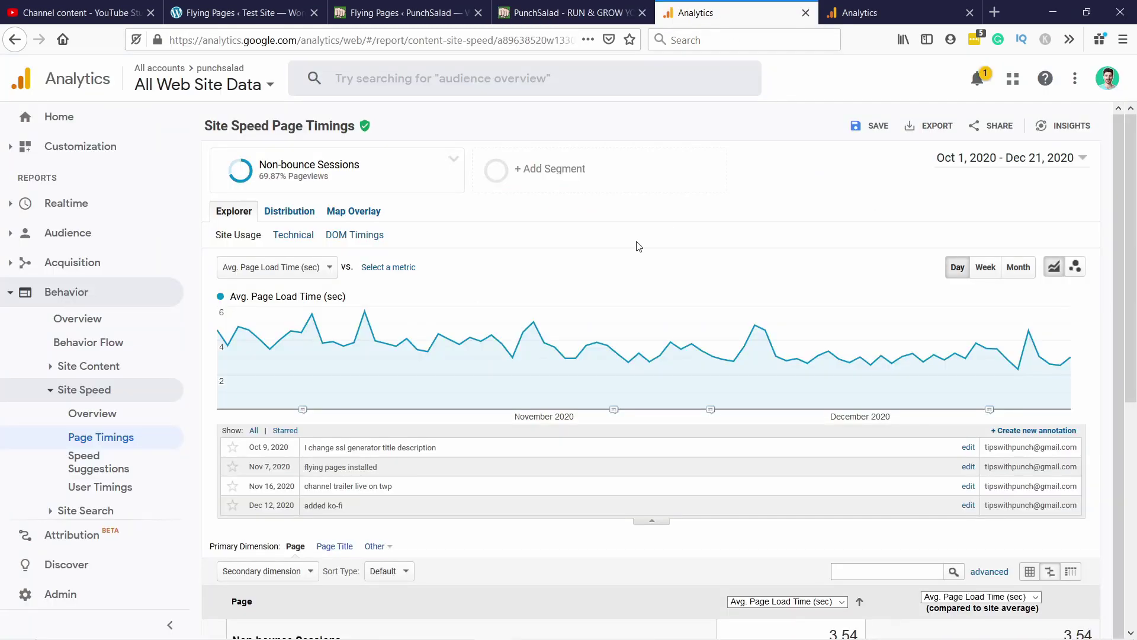
{"action": "mouse_move", "coordinate": [611, 351]}
{"action": "mouse_move", "coordinate": [270, 160]}
{"action": "left_click", "coordinate": [386, 171]}
{"action": "scroll", "coordinate": [490, 304], "scroll_direction": "down", "scroll_amount": 2}
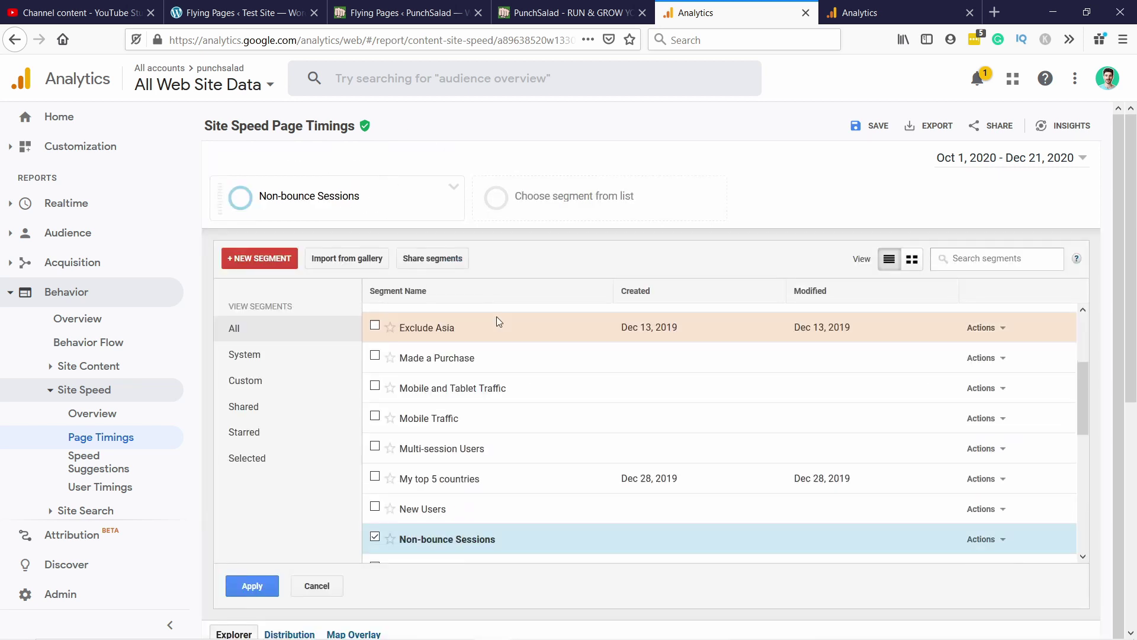
{"action": "scroll", "coordinate": [407, 465], "scroll_direction": "down", "scroll_amount": 1}
{"action": "mouse_move", "coordinate": [427, 470]}
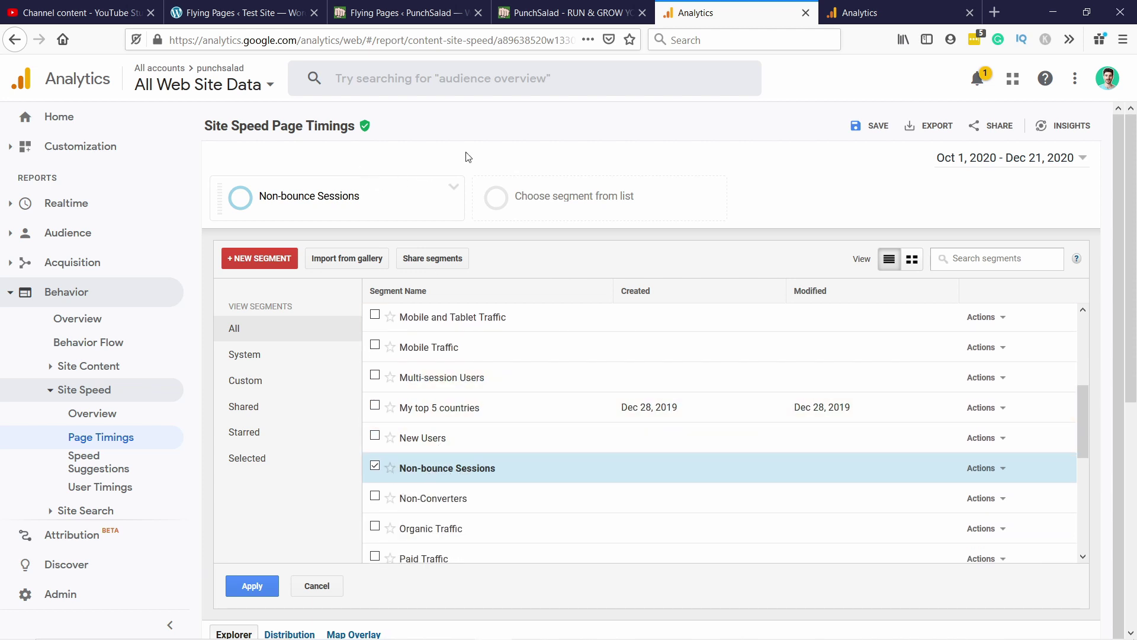
{"action": "left_click", "coordinate": [319, 589]}
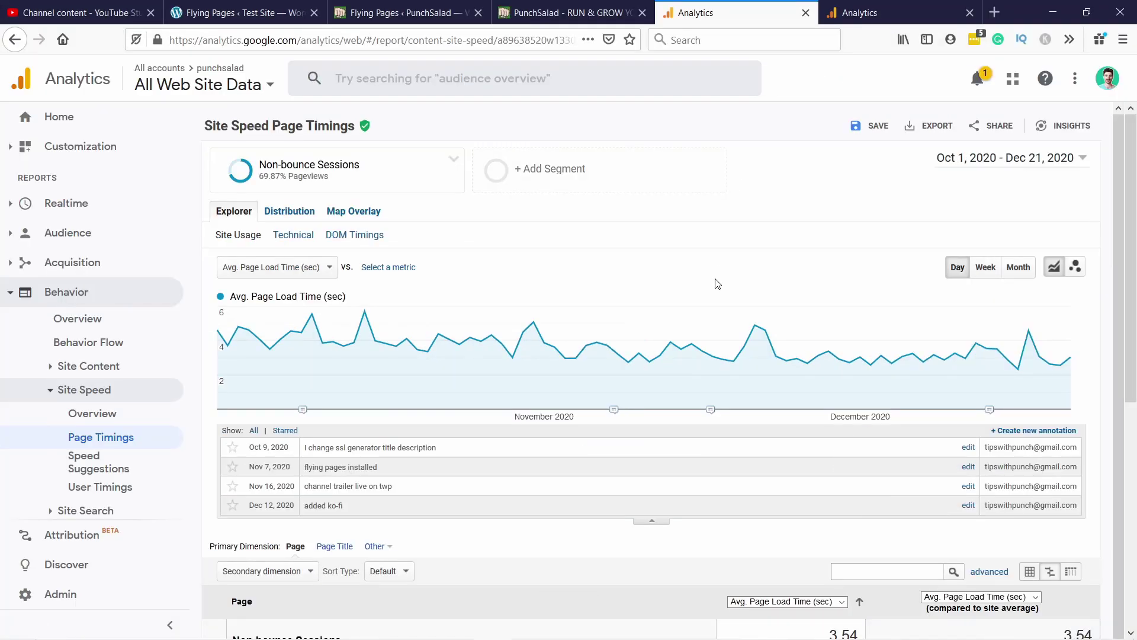
{"action": "scroll", "coordinate": [539, 320], "scroll_direction": "down", "scroll_amount": 1}
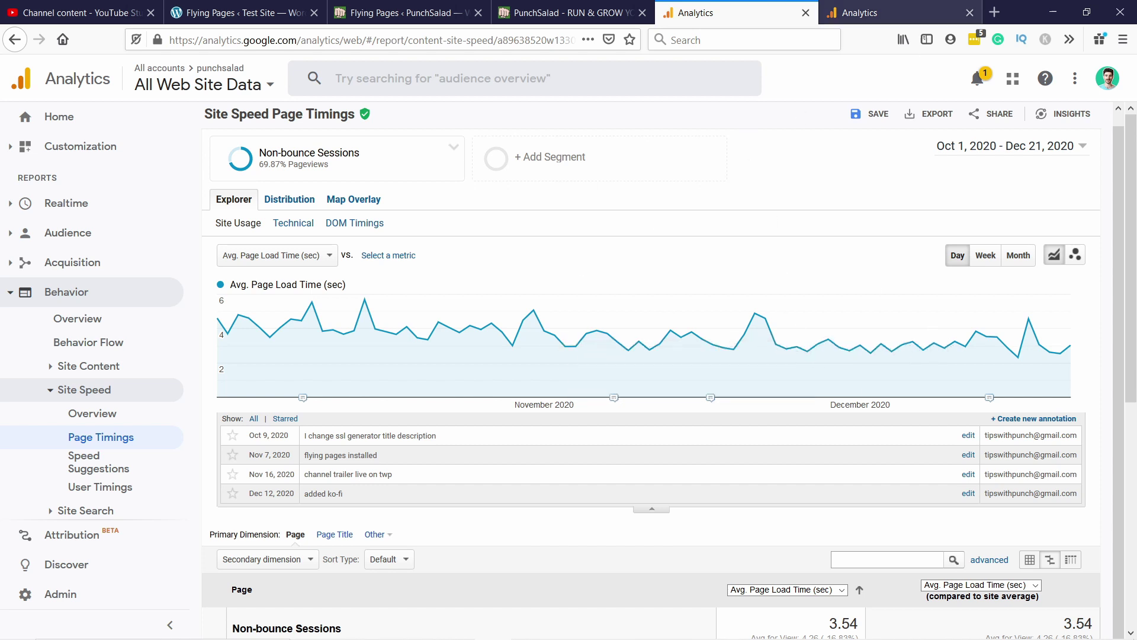
- Show the Analytics tab comparing Nov 7–Dec 21 with Sep 23–Nov 6: 3.14 vs 4.09 seconds
{"action": "left_click", "coordinate": [919, 18]}
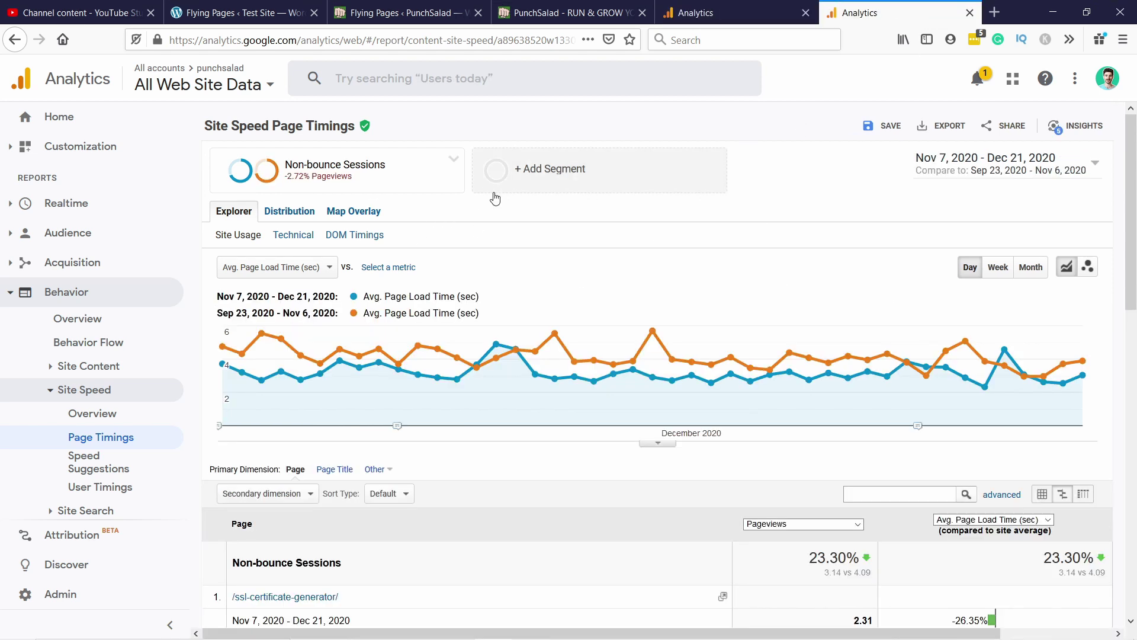